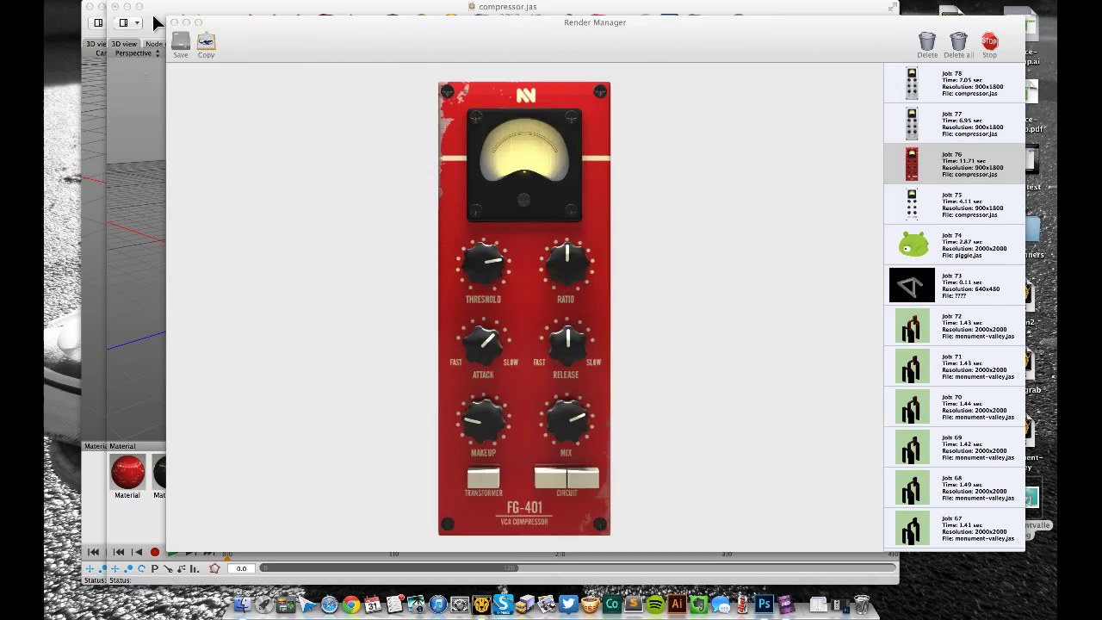
Bring the compressor.jas scene to the front and hide the grid in its 3D view
click(148, 77)
alt+drag(337, 204, 315, 199)
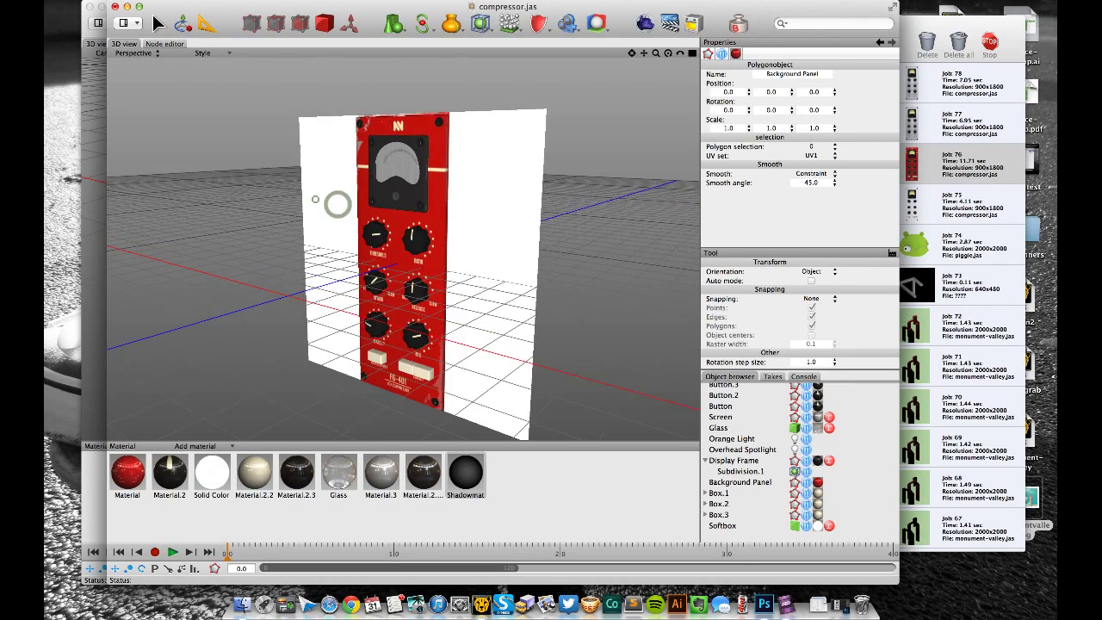
alt+right_drag(315, 199, 350, 197)
alt+drag(350, 199, 236, 187)
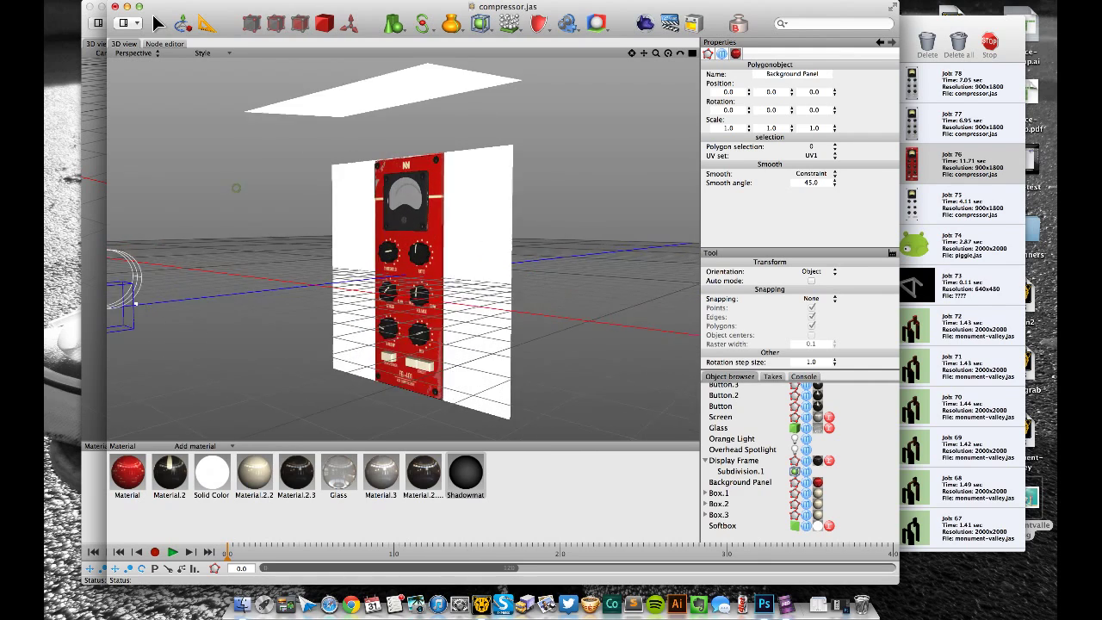
scroll(236, 187, up, 5)
scroll(236, 188, down, 4)
scroll(236, 188, up, 3)
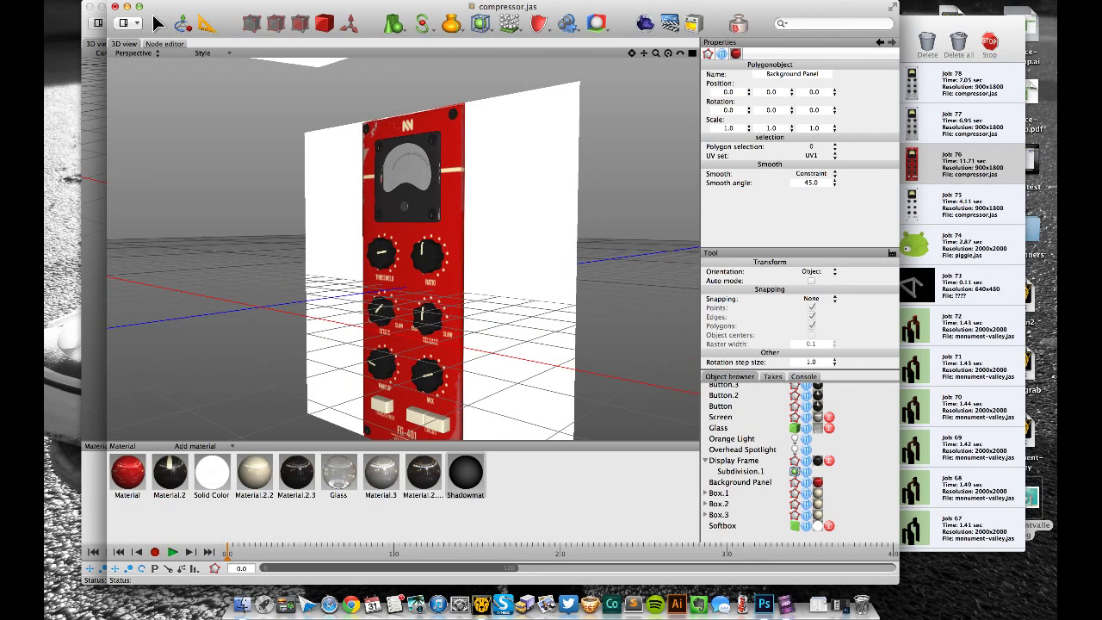
click(133, 53)
click(141, 53)
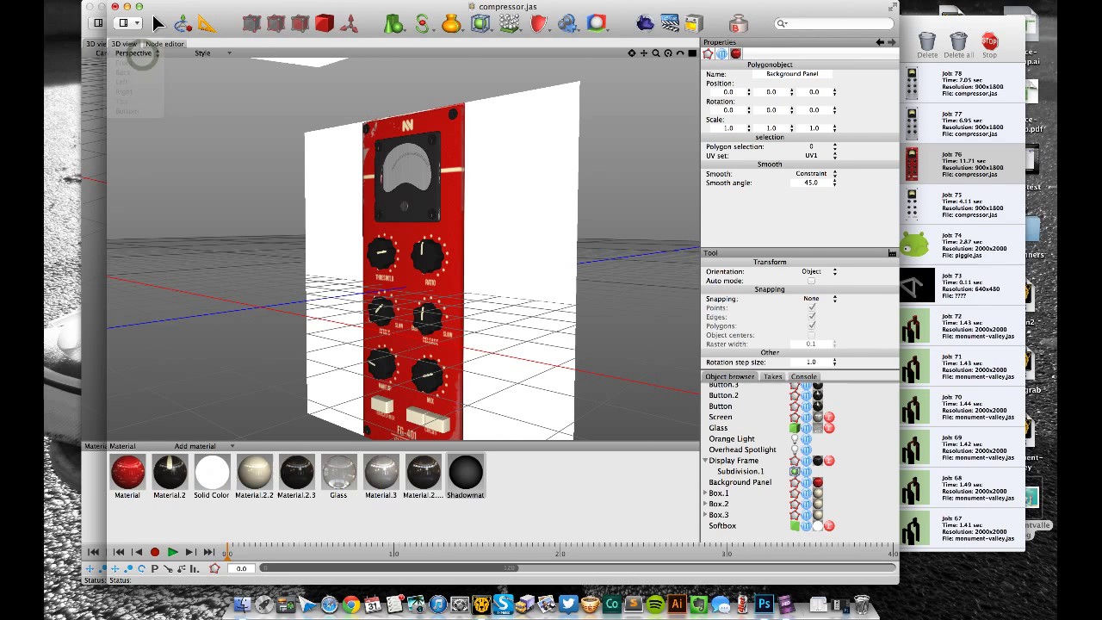
click(207, 53)
click(211, 94)
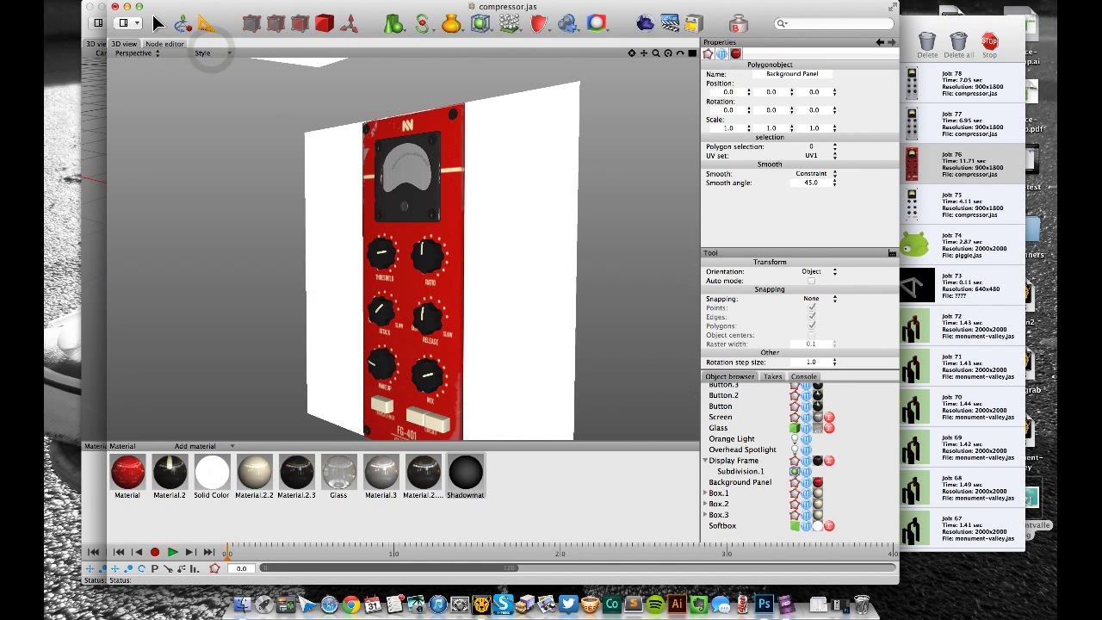
Examine the Ratio knob model up close and compare it with the finished red render of job 76
click(428, 255)
scroll(510, 261, up, 5)
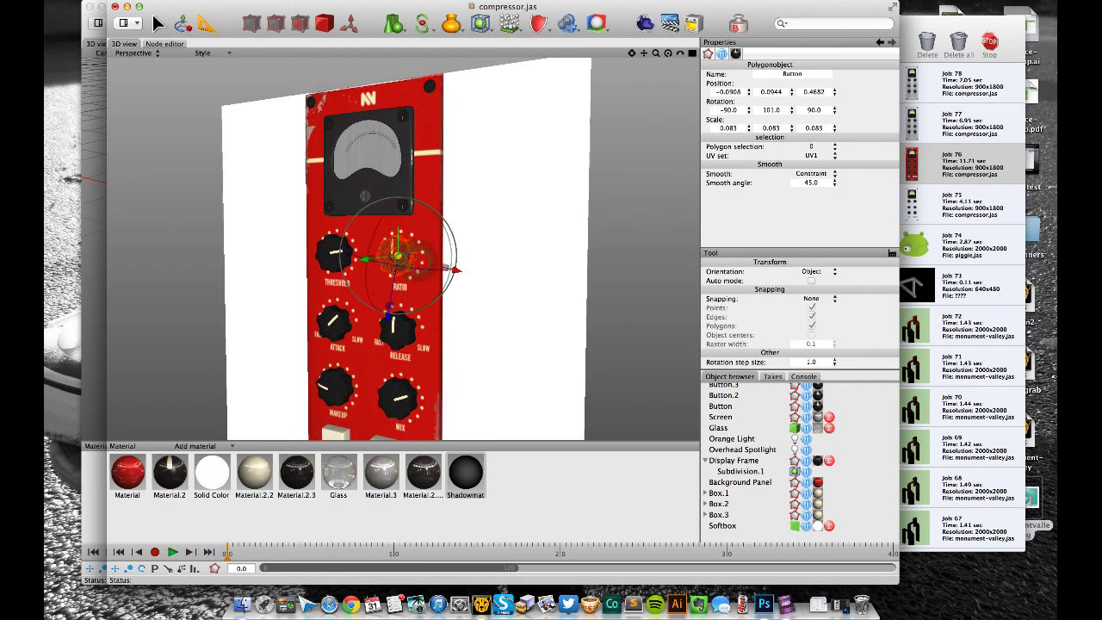
alt+drag(510, 261, 482, 262)
scroll(510, 261, down, 2)
right_drag(483, 262, 520, 280)
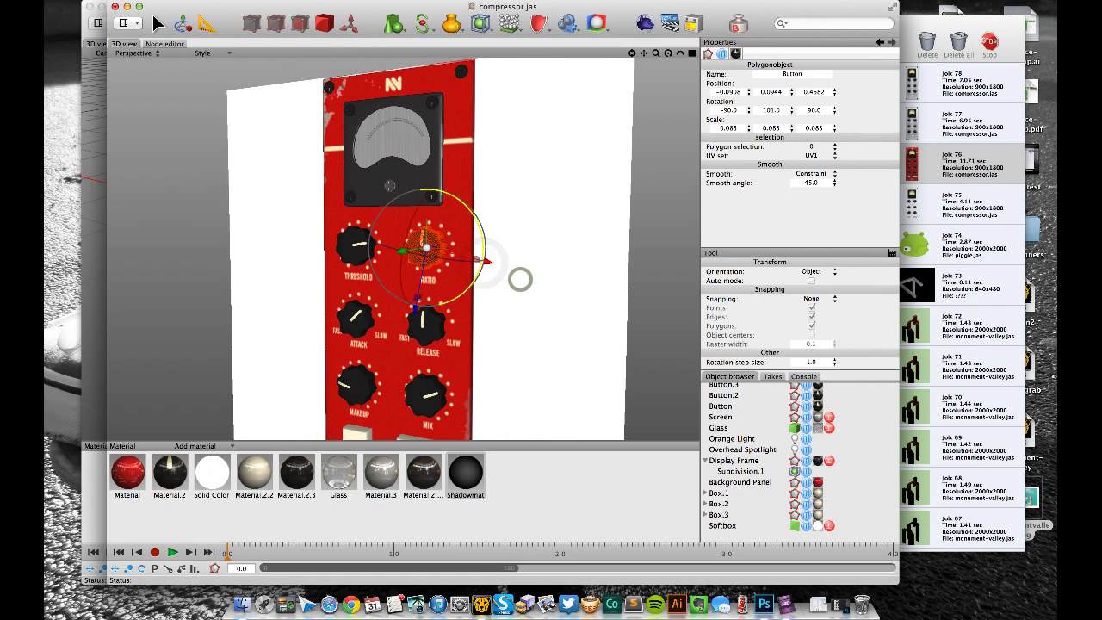
click(952, 177)
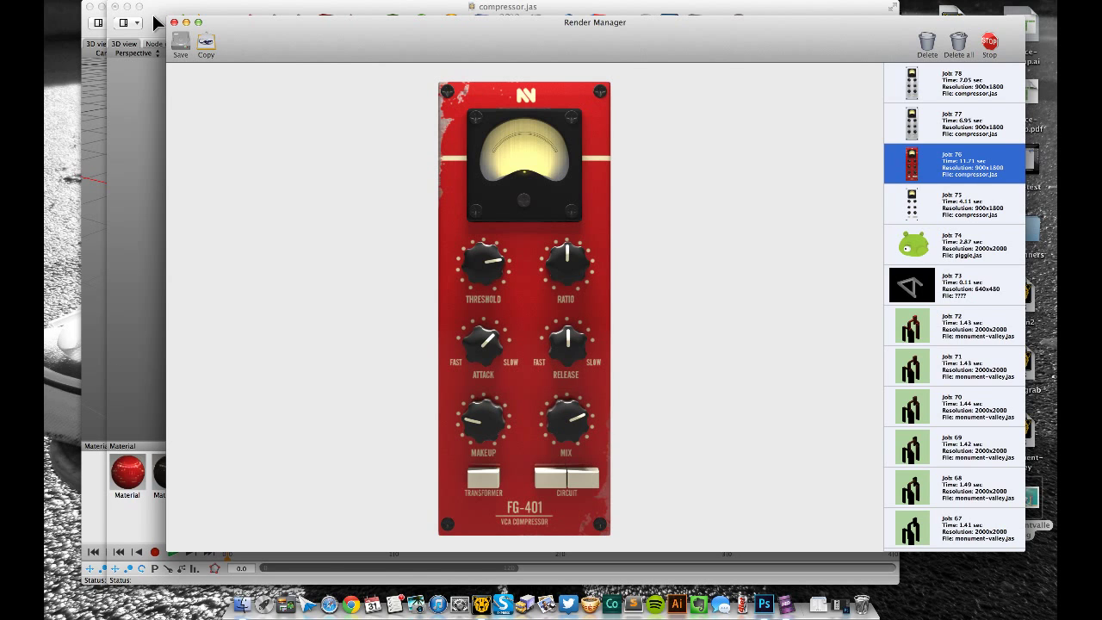
Remove the red material from the Background Panel object and delete the Shadowmat material from the scene
click(157, 23)
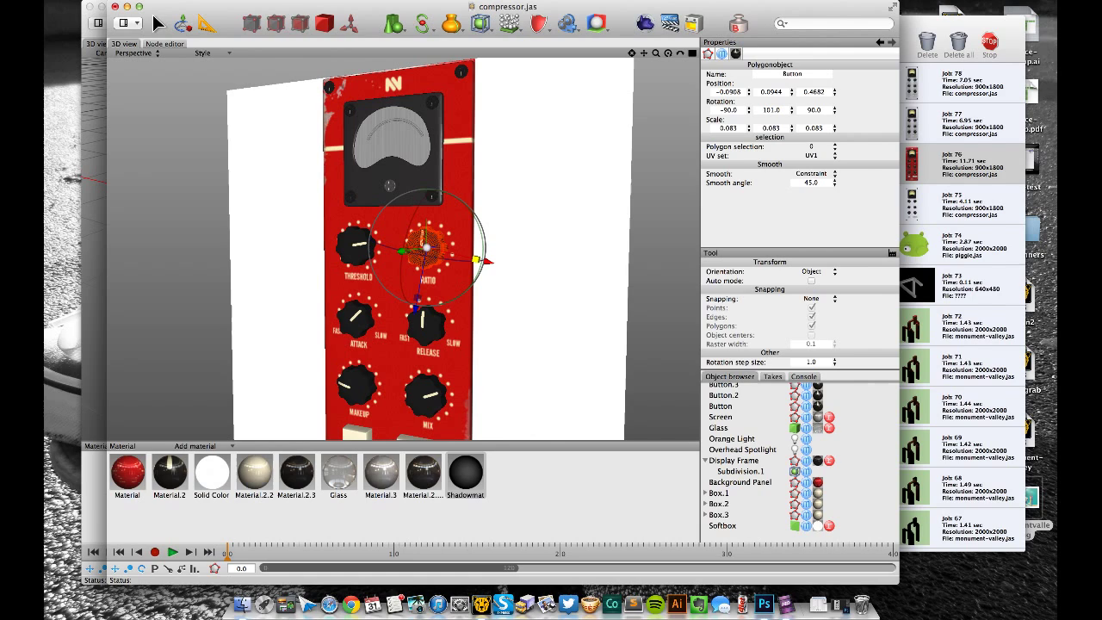
click(741, 482)
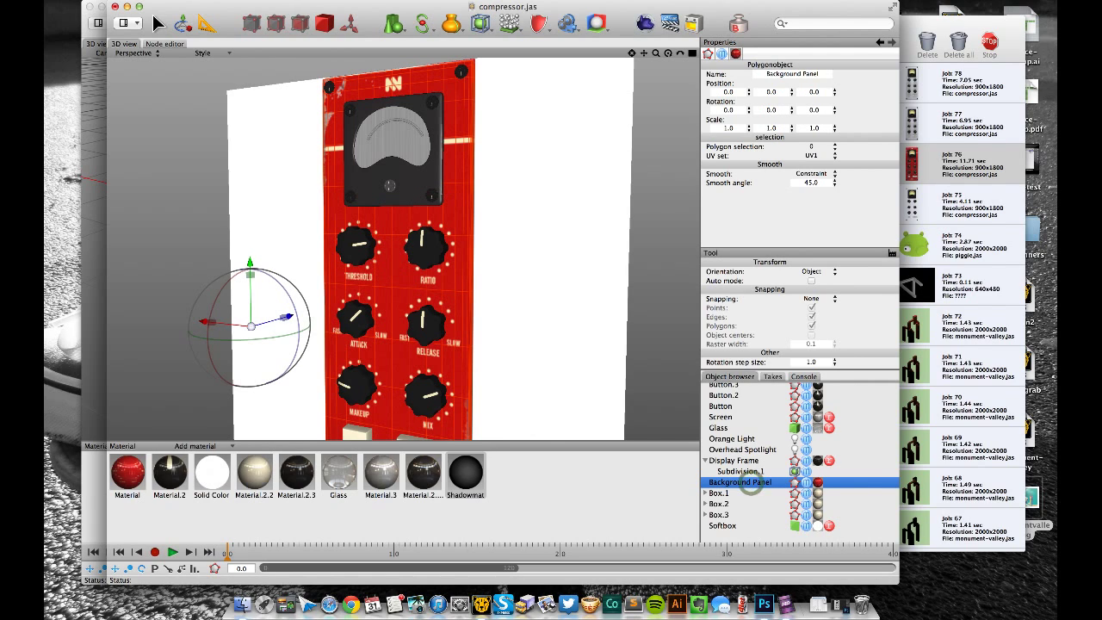
click(818, 482)
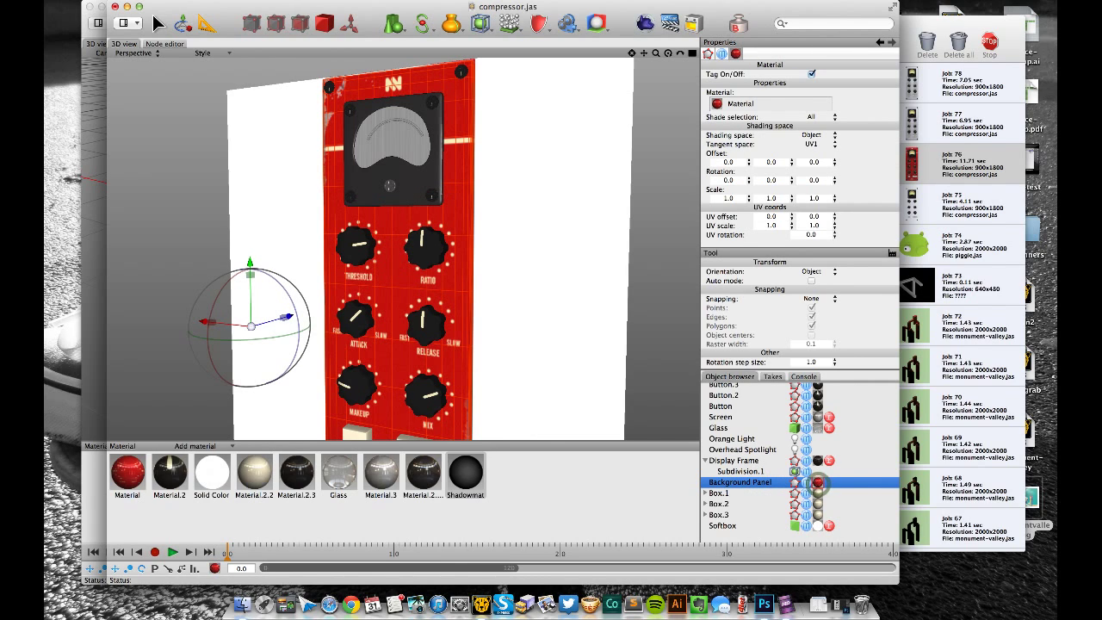
key(BackSpace)
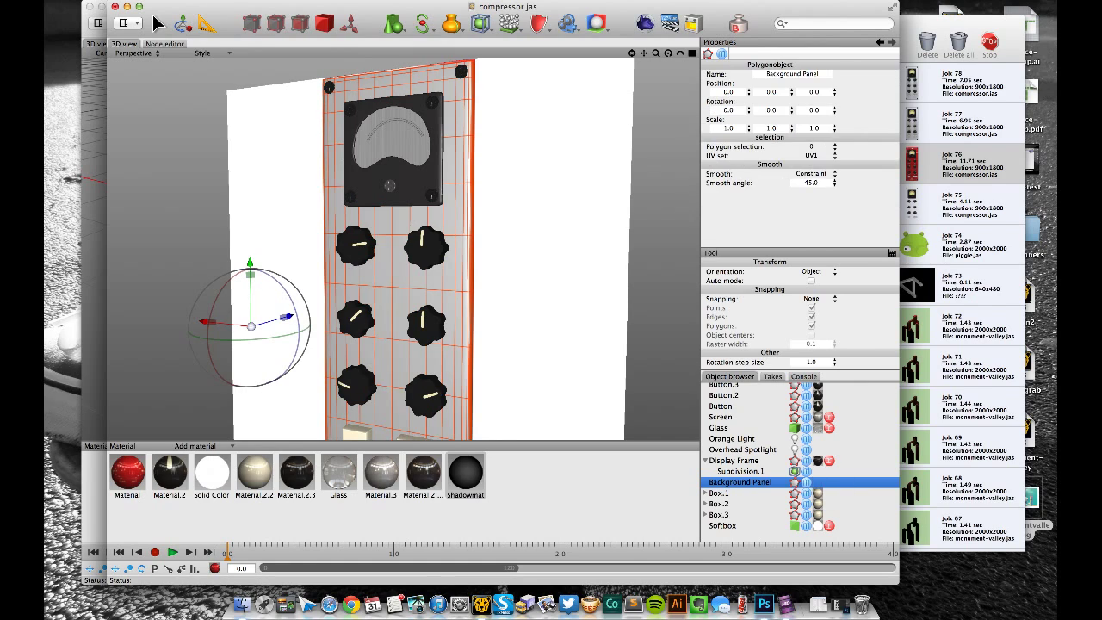
click(482, 483)
key(BackSpace)
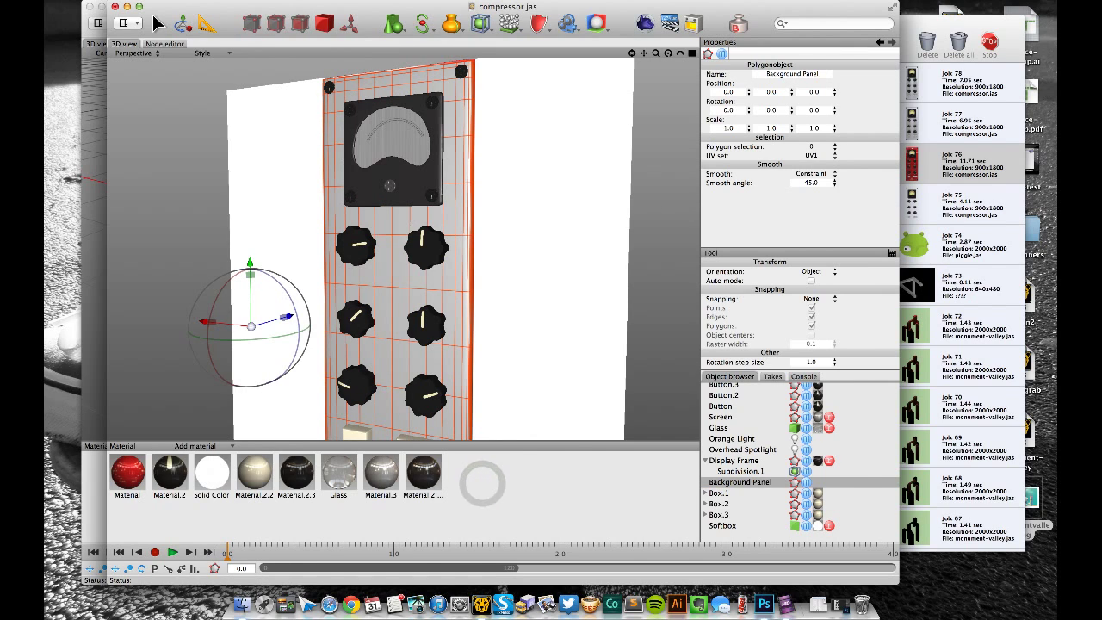
Add a new Shadowmat material from the Special presets and apply it to the Background Panel
click(197, 446)
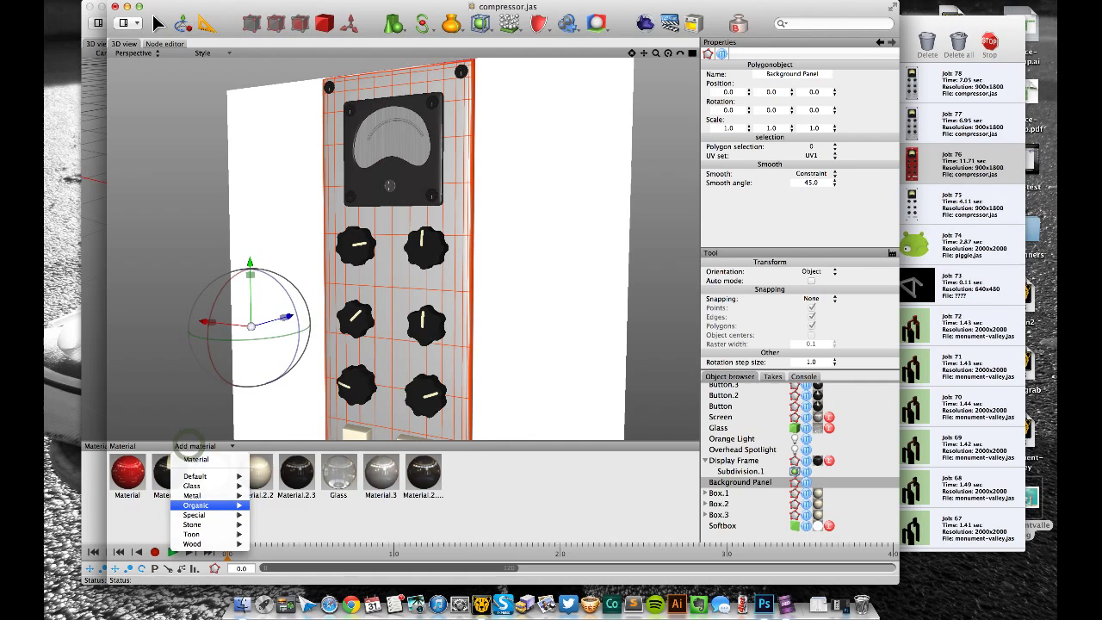
mouse_move(196, 505)
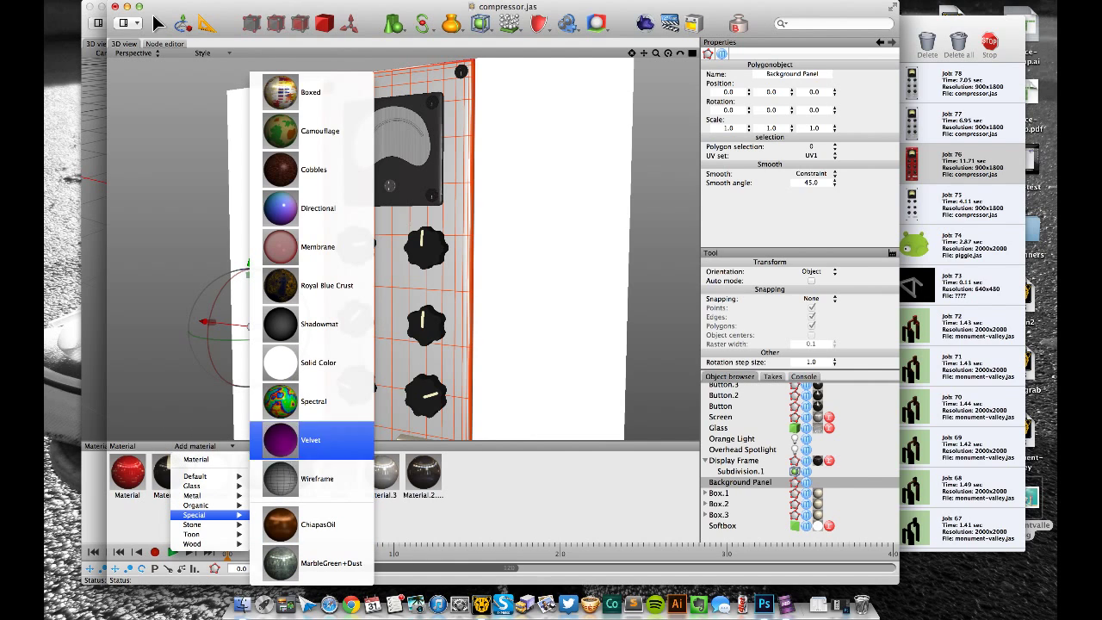
click(318, 324)
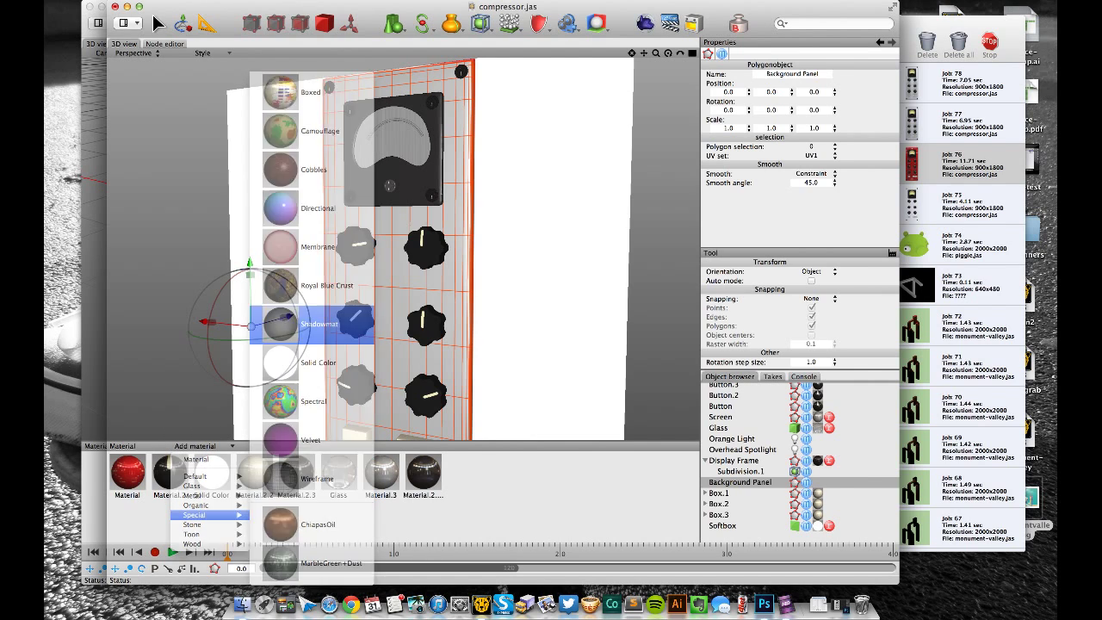
drag(472, 485, 461, 288)
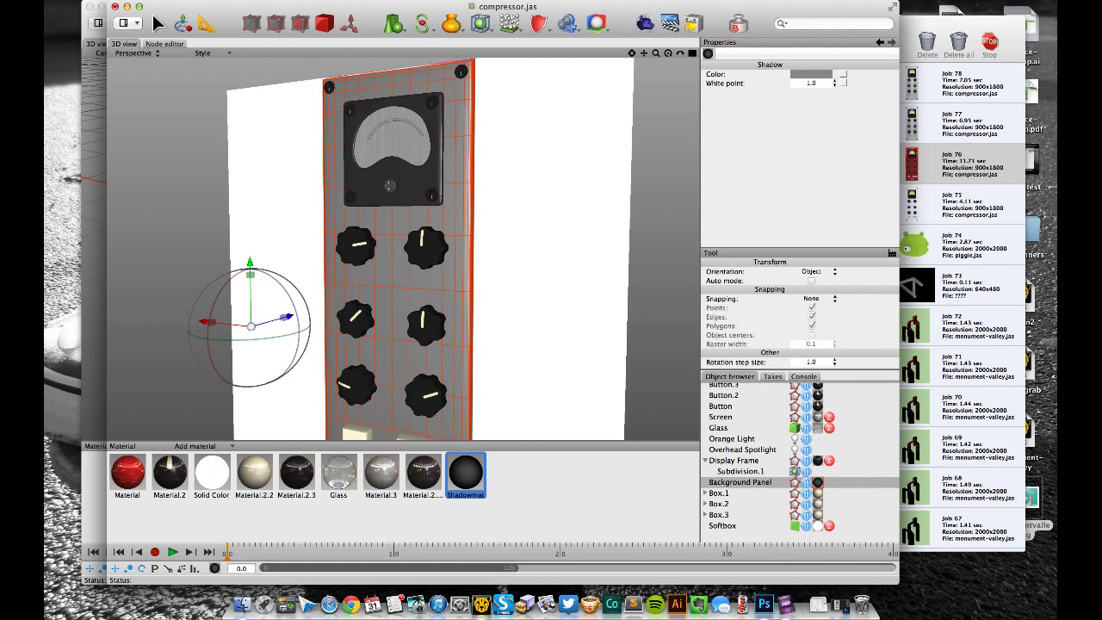
Switch the 3D view to the camera, render the compressor scene and close the render manager
key(1)
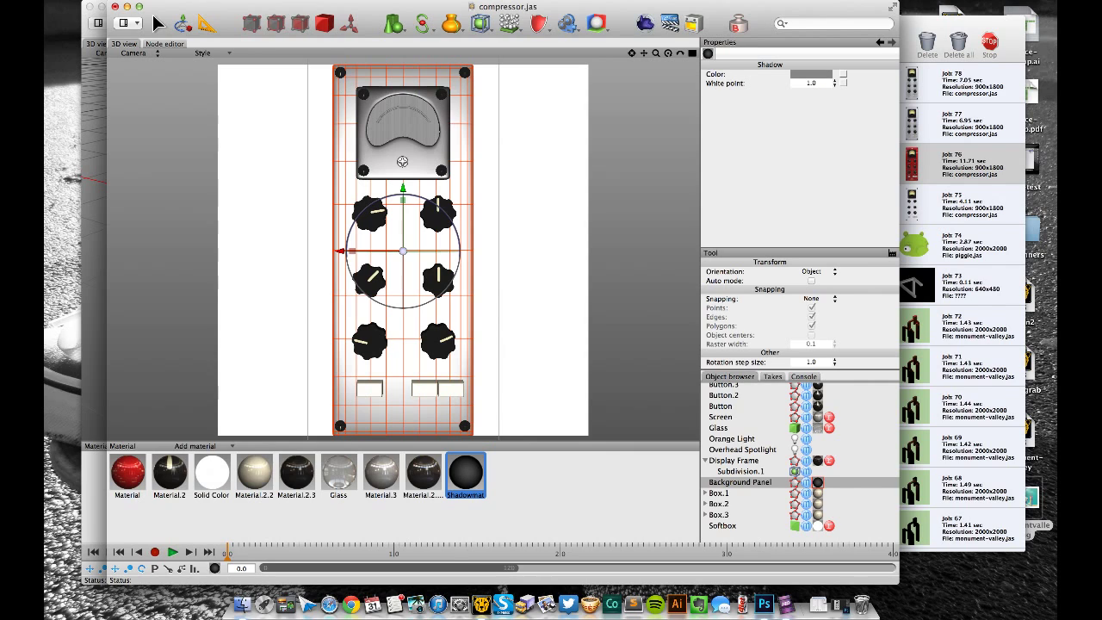
key(super+r)
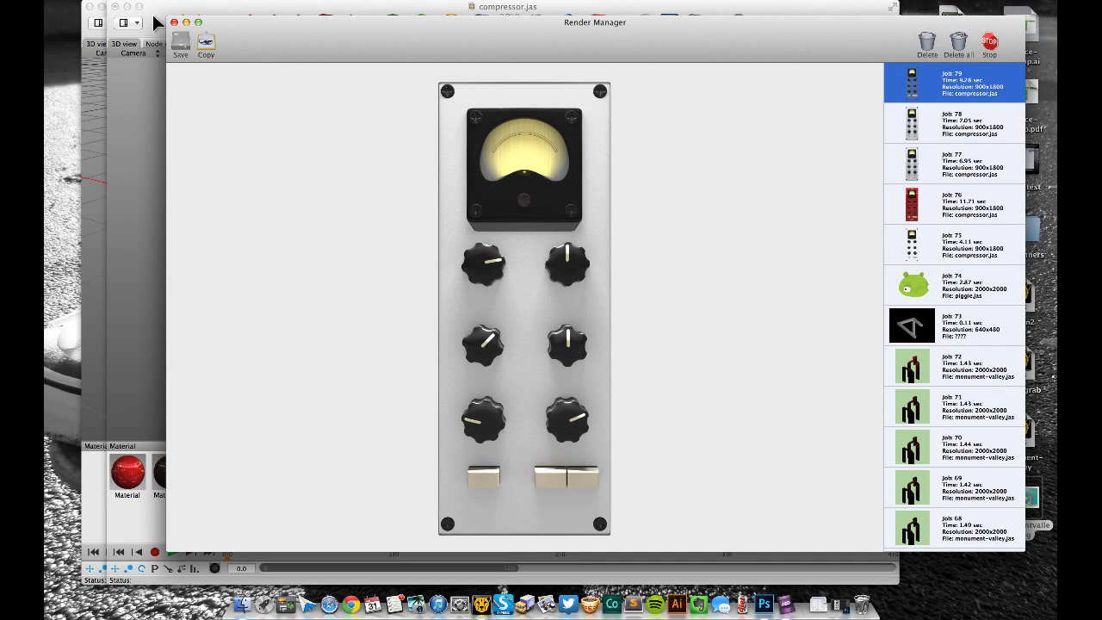
click(174, 22)
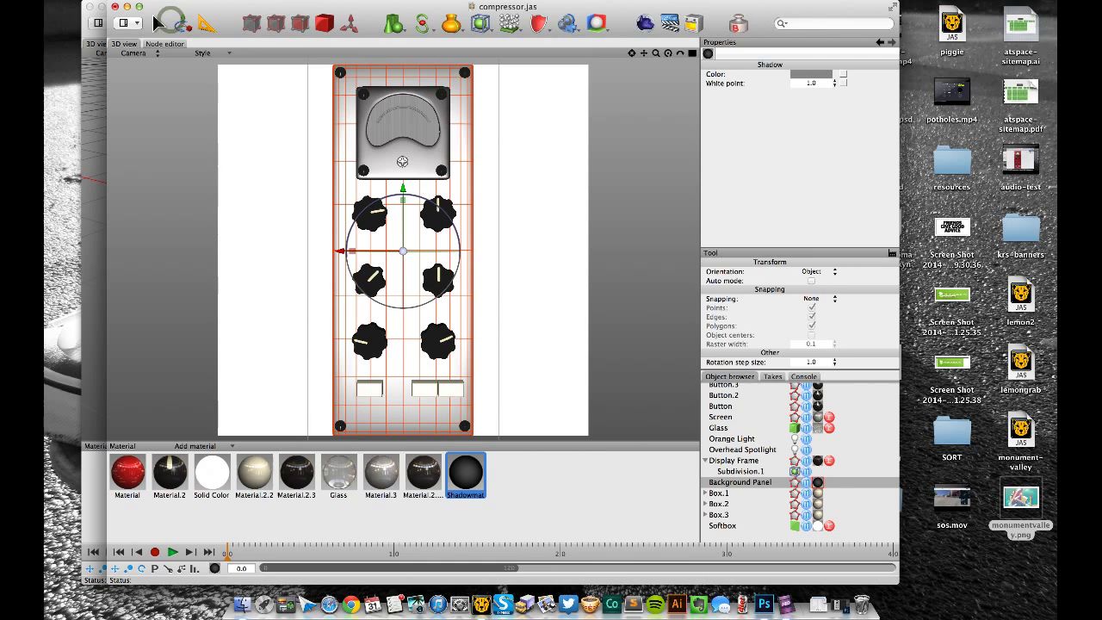
Set the Shadowmat material's white point to 0.8 and render the scene again
click(811, 82)
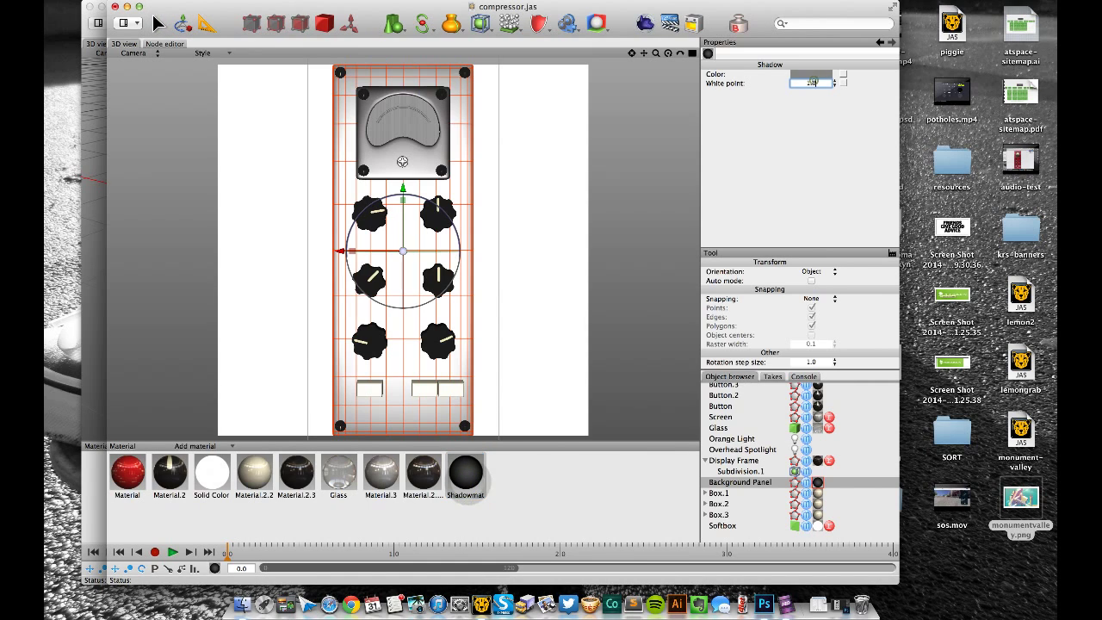
text(0.8)
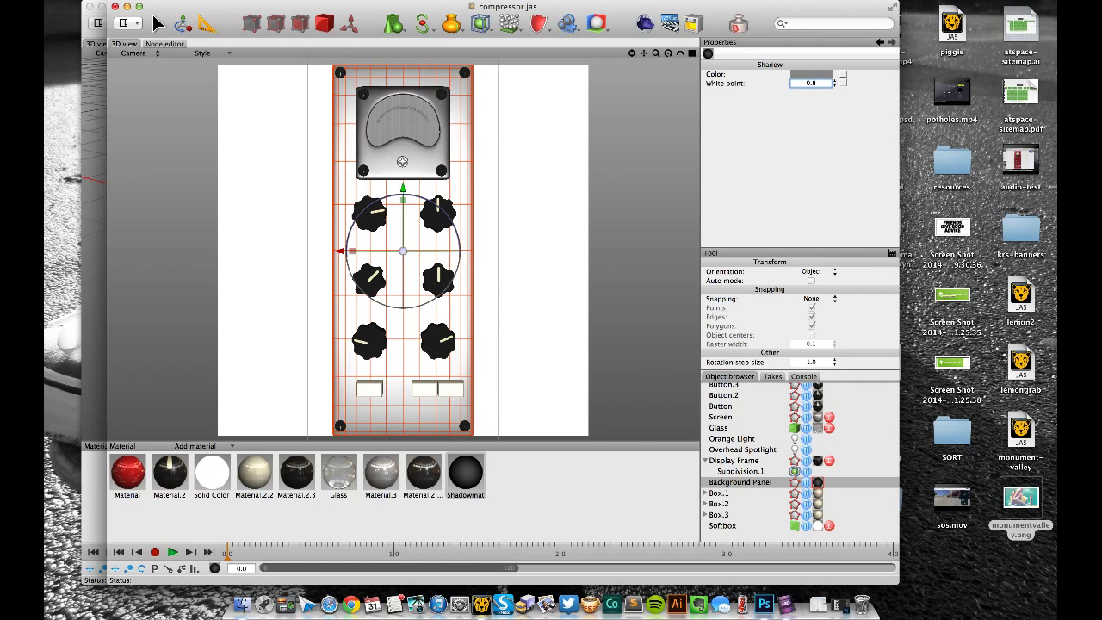
click(650, 110)
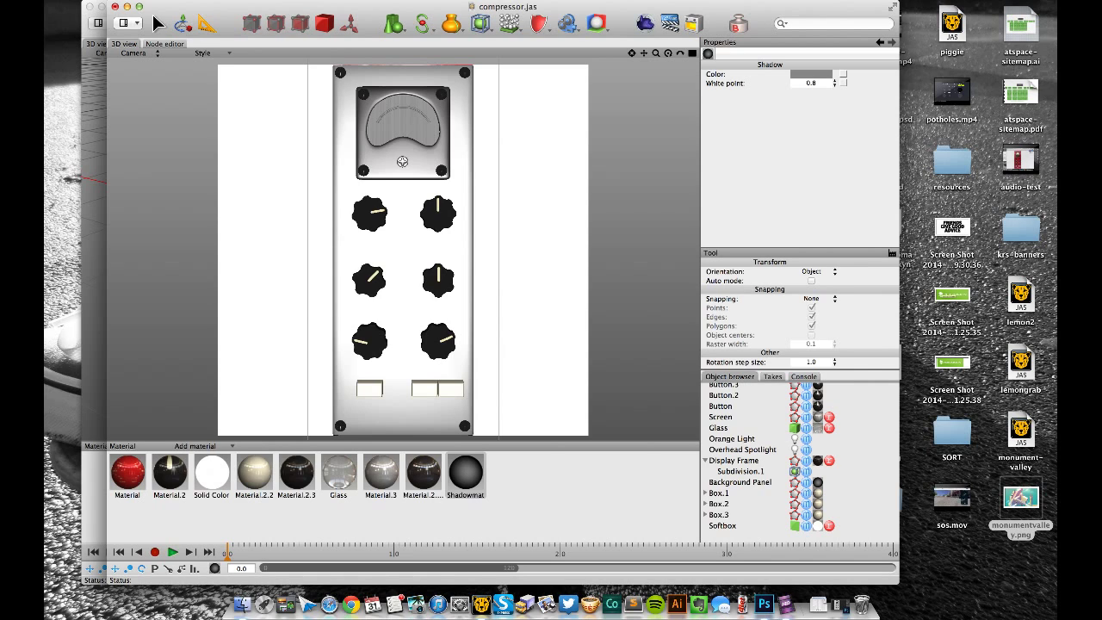
key(super+r)
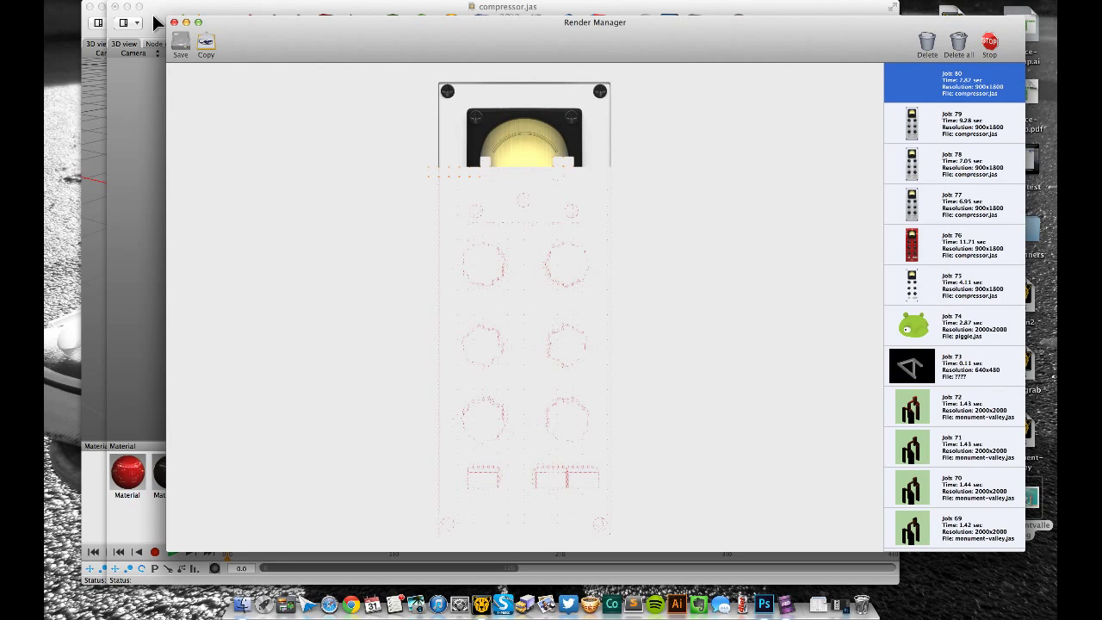
Compare the new render, job 80, with the previous job 79 and close the render manager
key(Down)
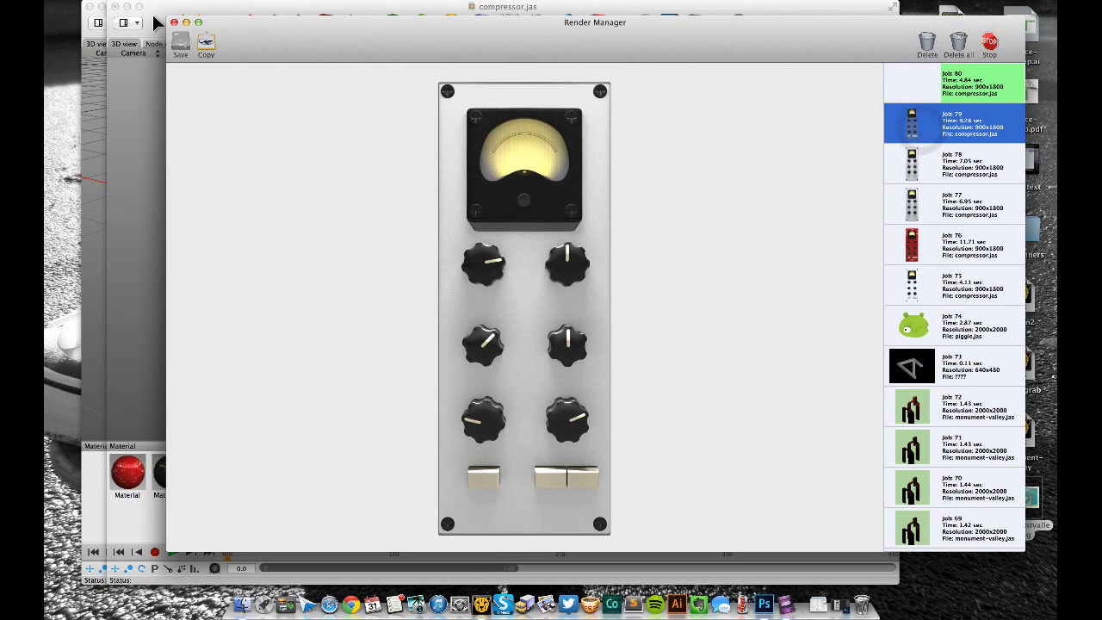
key(Up)
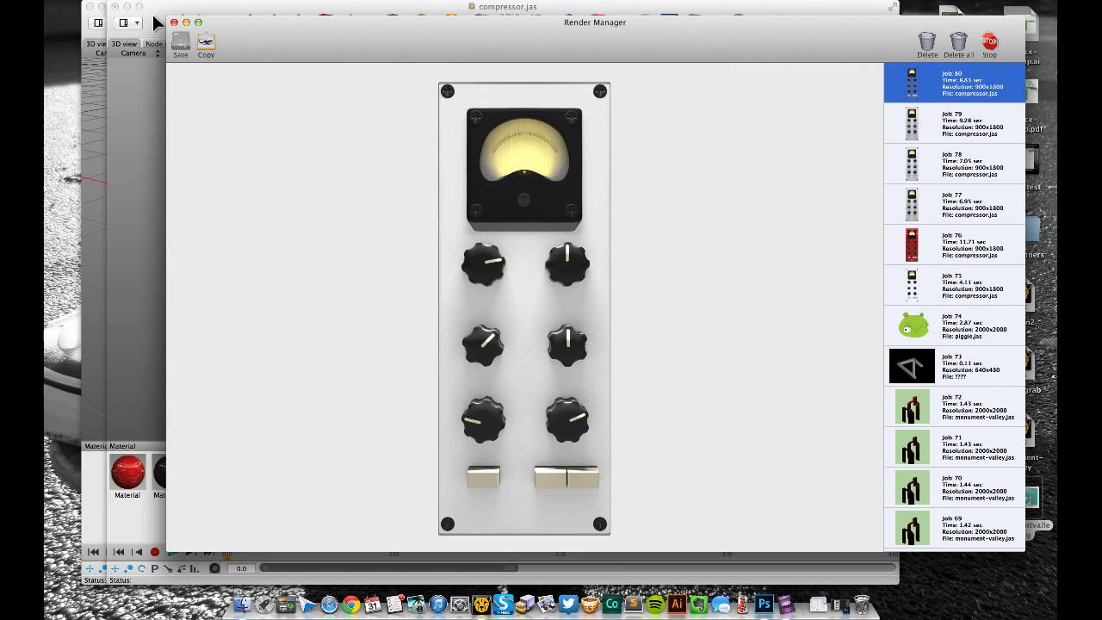
click(173, 23)
click(220, 155)
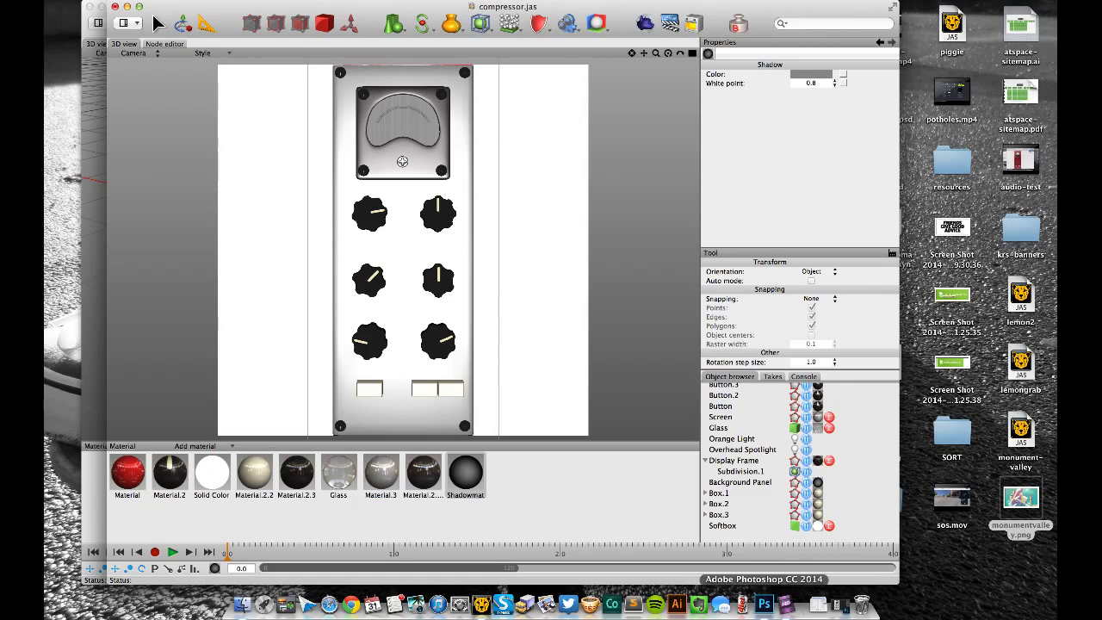
Switch to Photoshop with trans.png open, bring its panels fully into view and add an empty layer beneath Layer 0
click(764, 604)
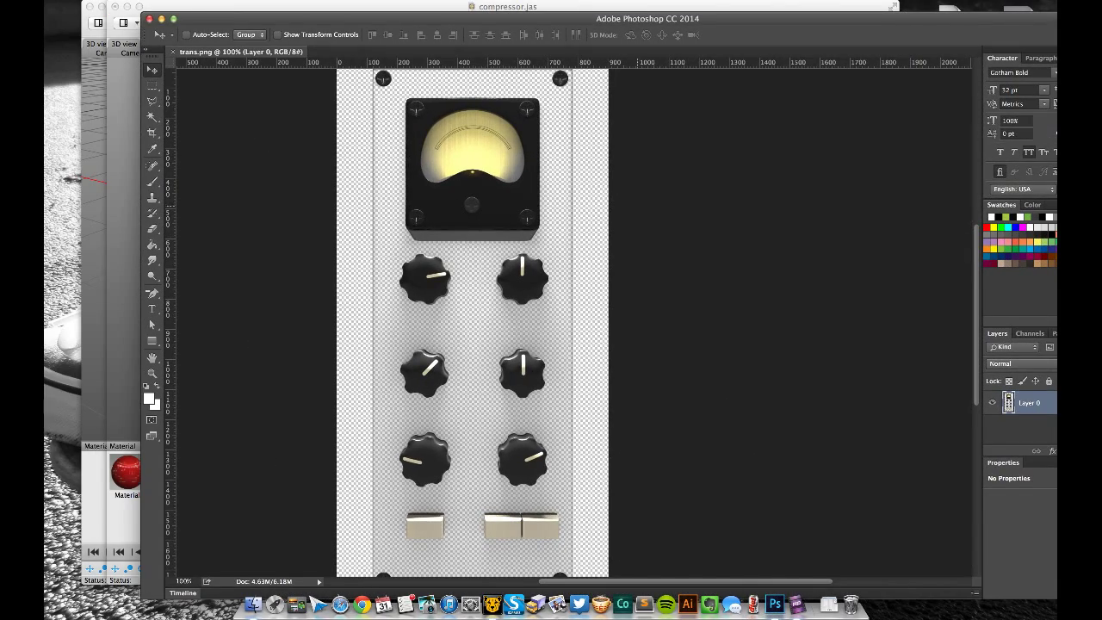
drag(459, 19, 406, 8)
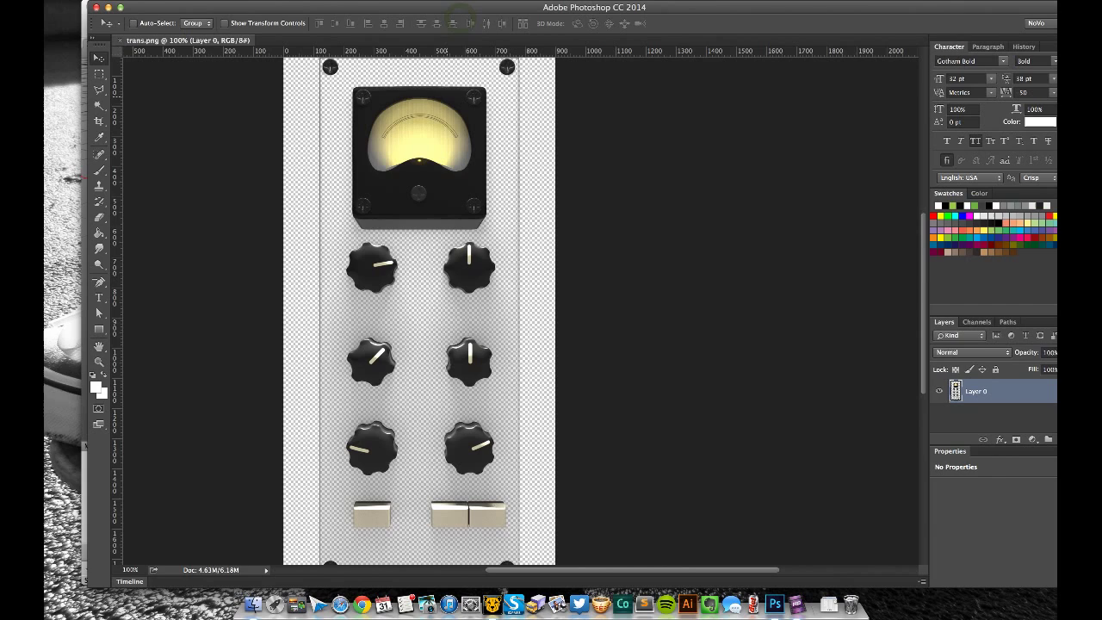
drag(470, 179, 466, 169)
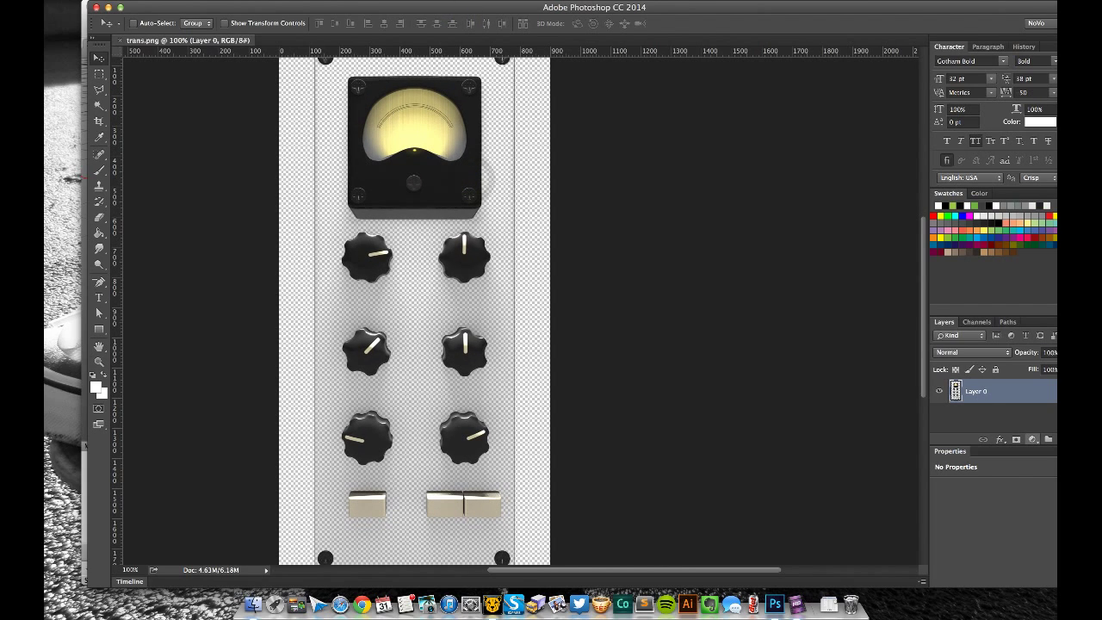
drag(837, 10, 801, 12)
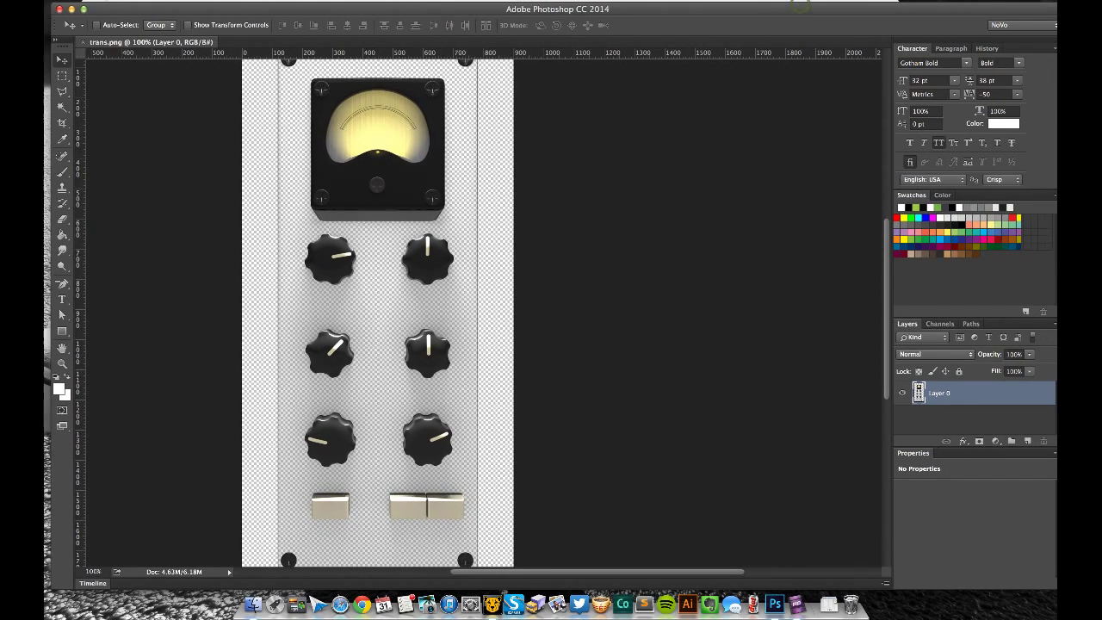
click(1026, 440)
drag(967, 395, 967, 427)
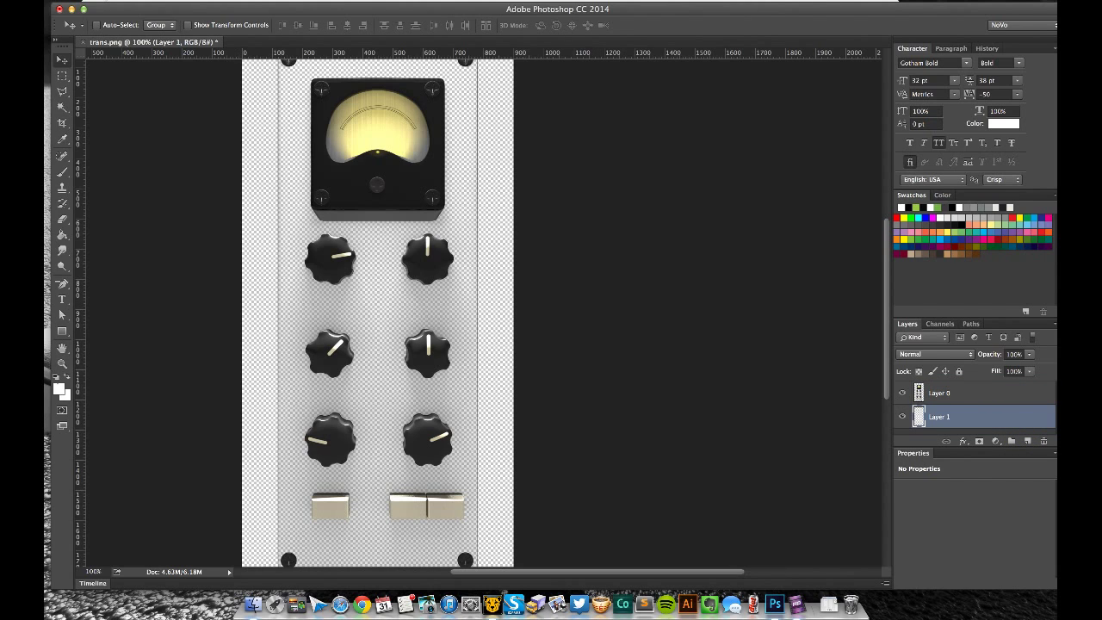
Choose a light yellow-green foreground color, about #b5d46a, trying web-safe colors before returning to the full color range
click(59, 388)
click(766, 466)
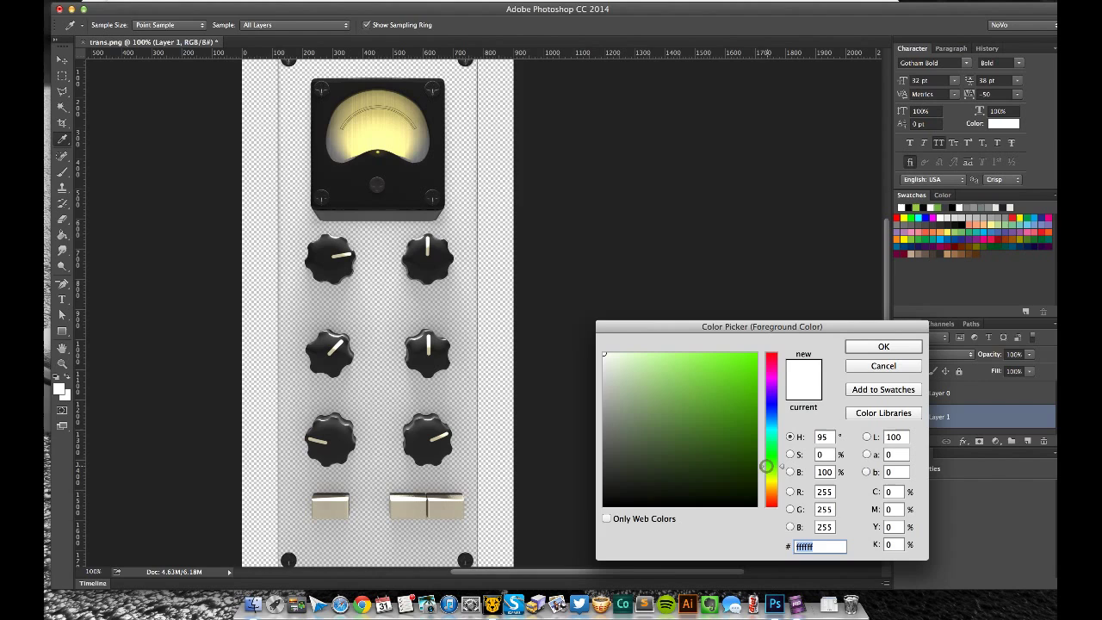
click(661, 397)
click(685, 396)
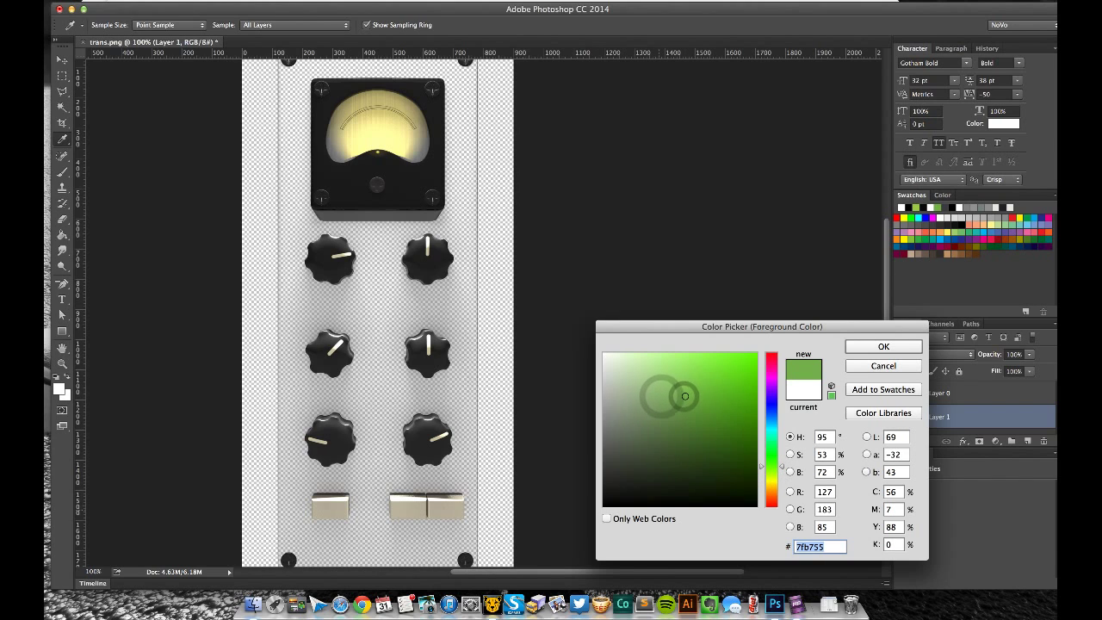
click(652, 519)
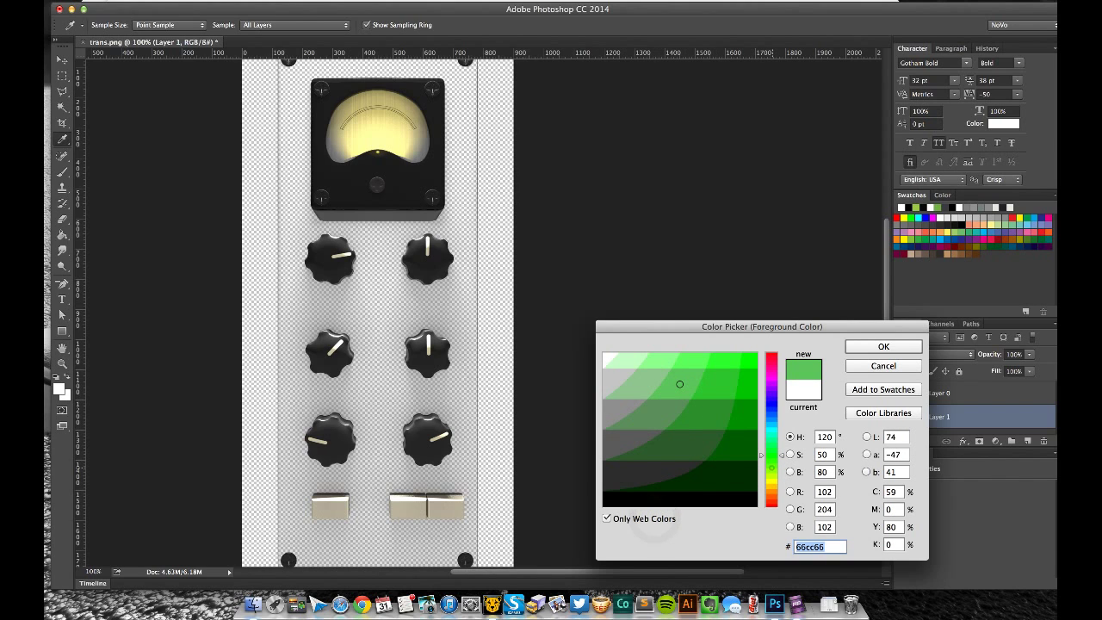
click(772, 467)
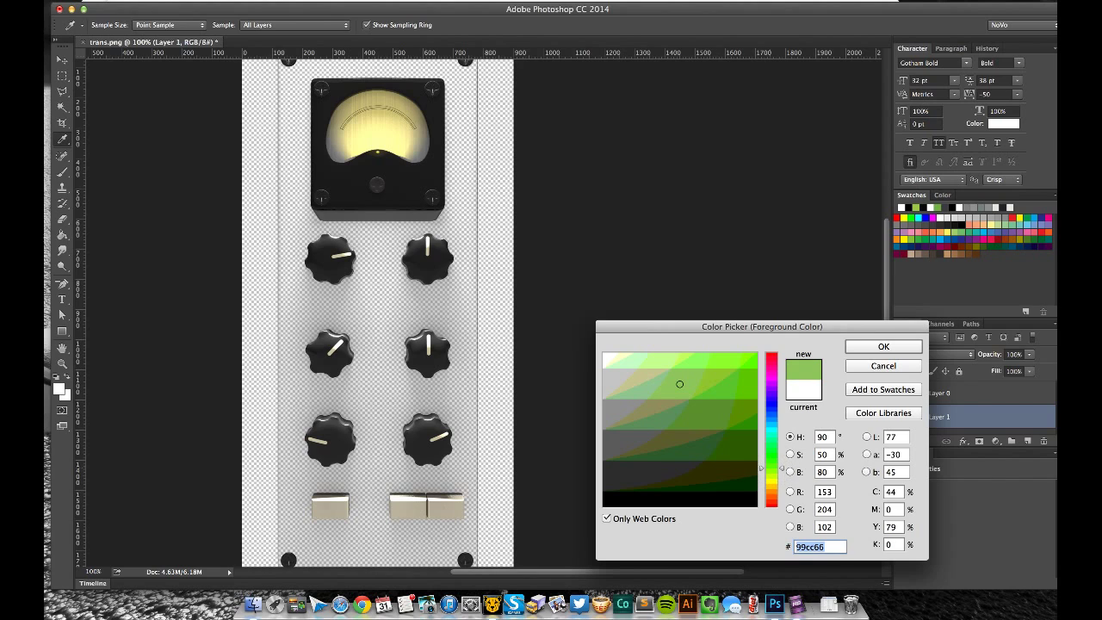
drag(771, 466, 771, 472)
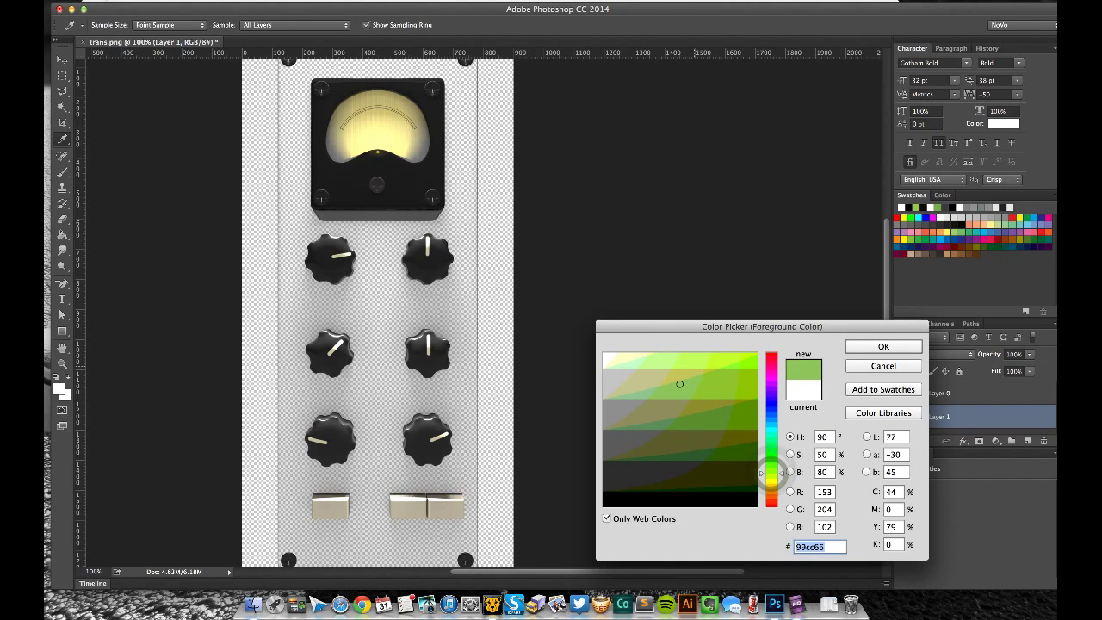
click(693, 387)
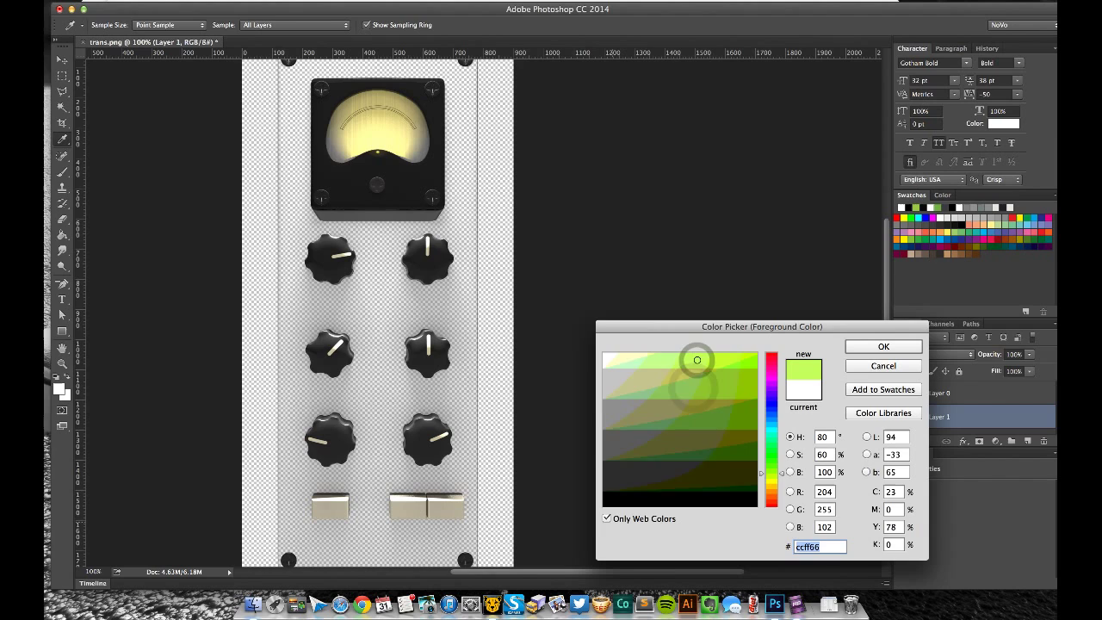
click(607, 518)
click(690, 383)
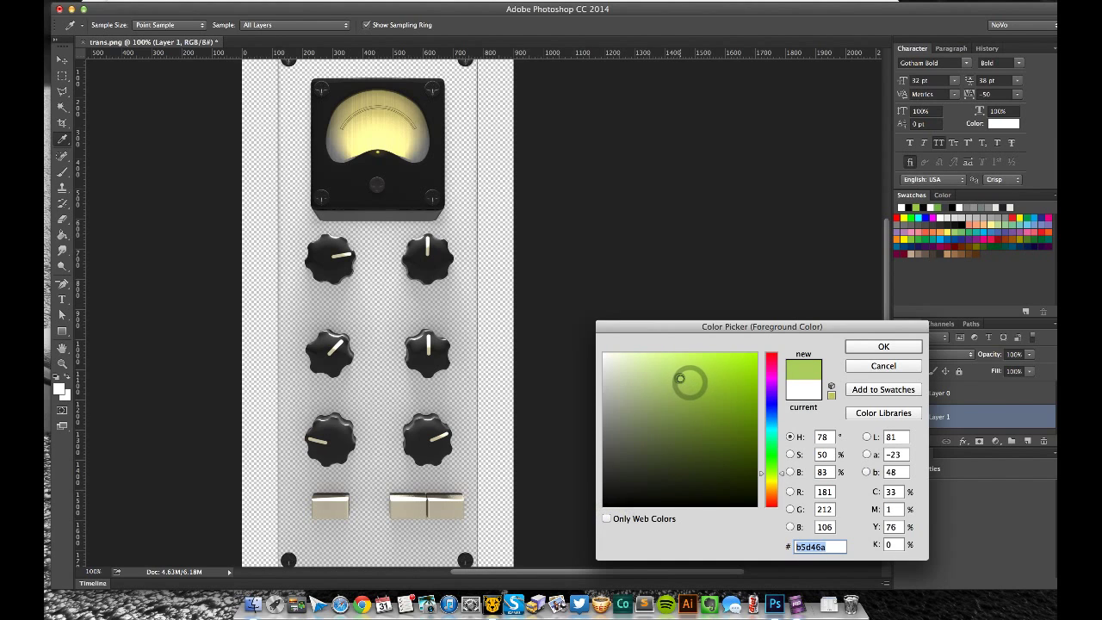
Apply the chosen light green as the foreground color and fill the empty Layer 1 with it
click(871, 346)
key(v)
key(alt+BackSpace)
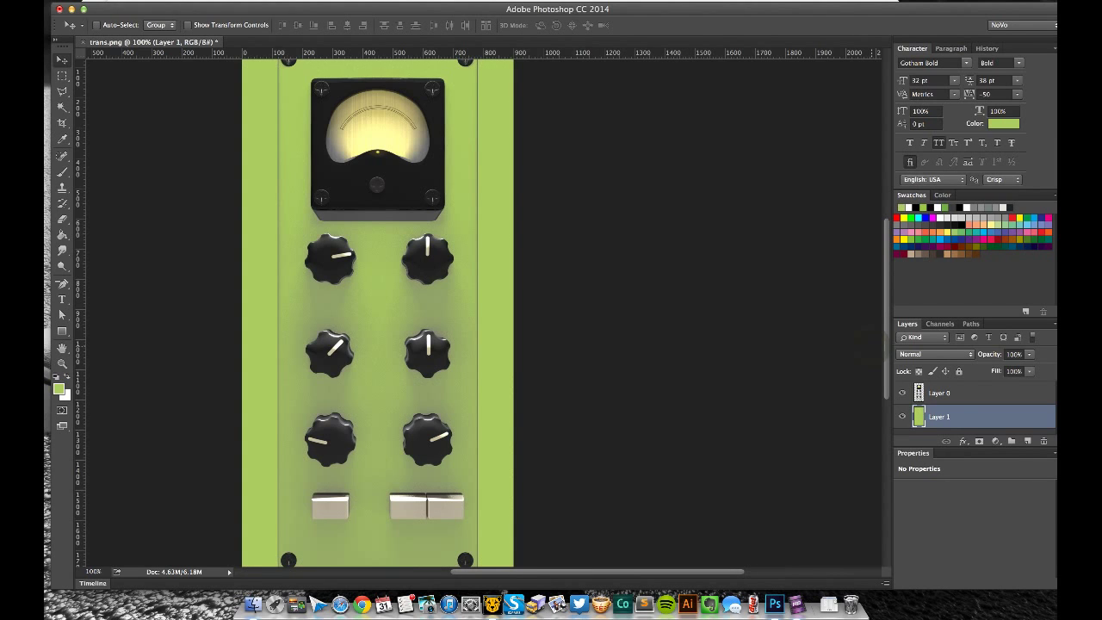
Hide the green Layer 1 and make Layer 0 with the compressor render the active layer
scroll(445, 278, left, 3)
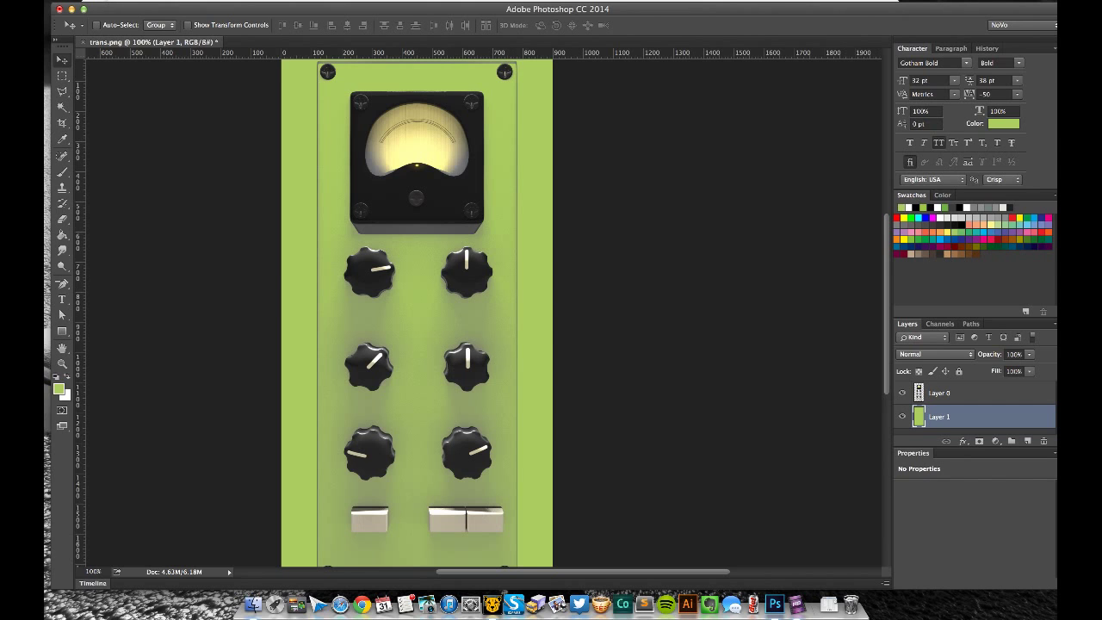
click(902, 417)
super+click(479, 274)
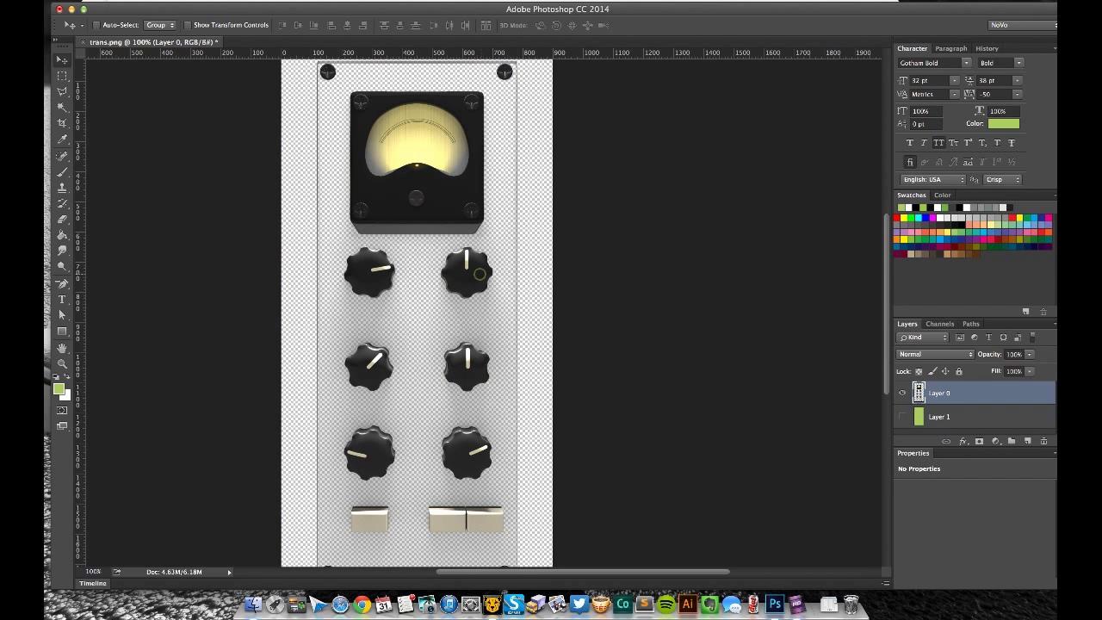